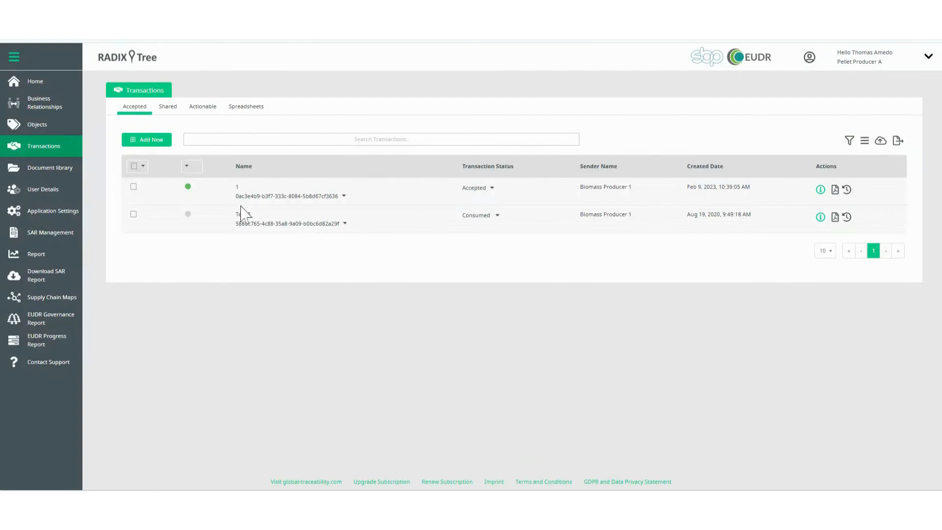
Review the accepted, shared and actionable transaction lists
left_click_drag(451, 187, 477, 188)
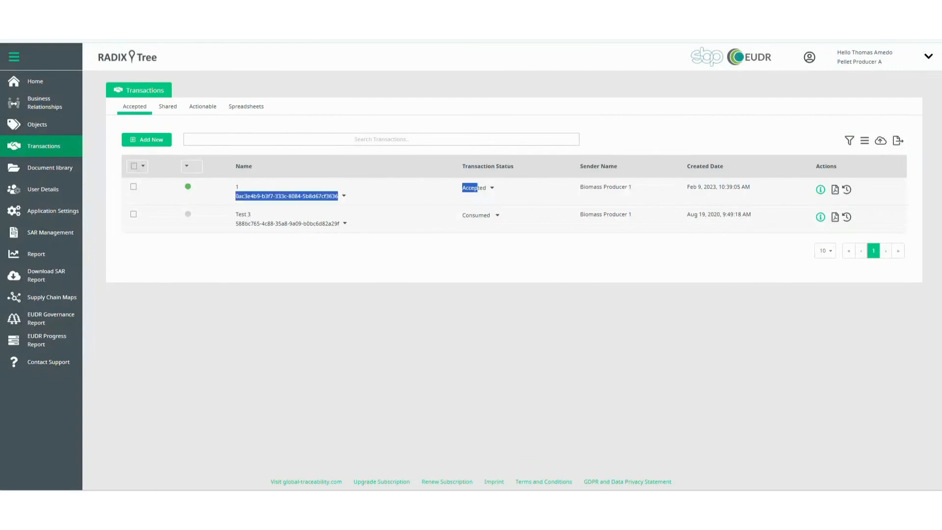
left_click(520, 196)
left_click(168, 107)
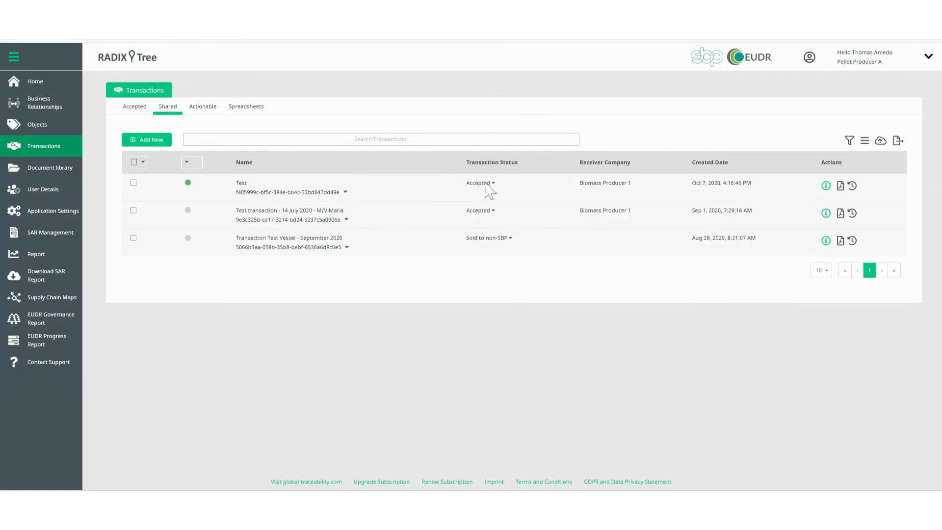
left_click(206, 111)
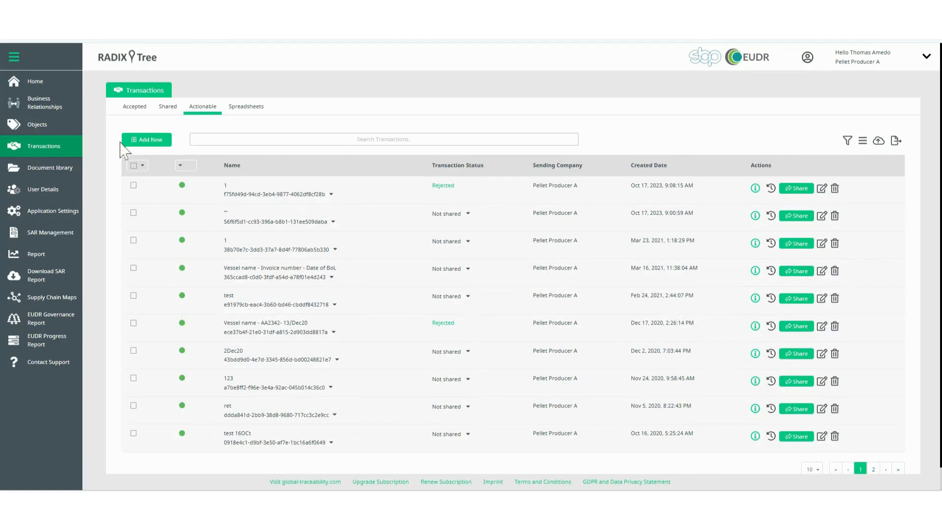
Start a new transaction from the Transaction template named "Demo transaction", with description "optional" and invoice date 01-11-2024
left_click(156, 143)
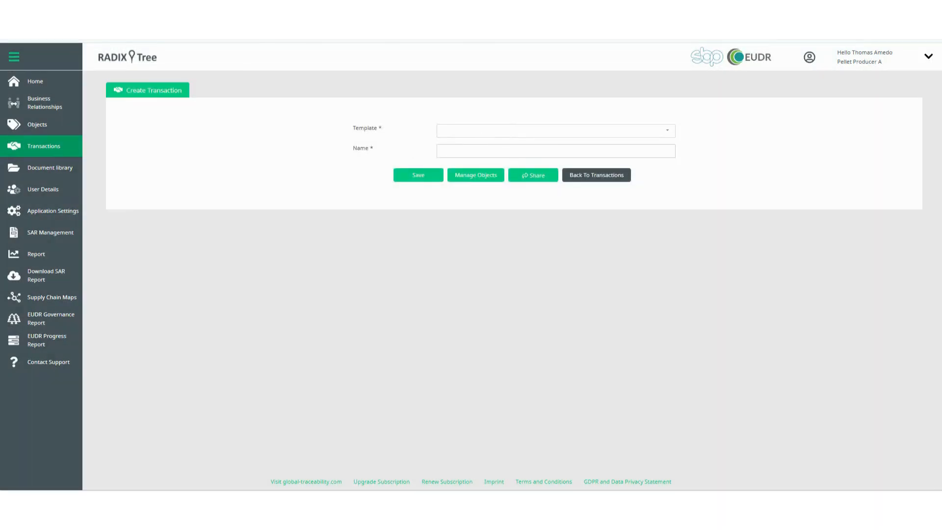
left_click(555, 161)
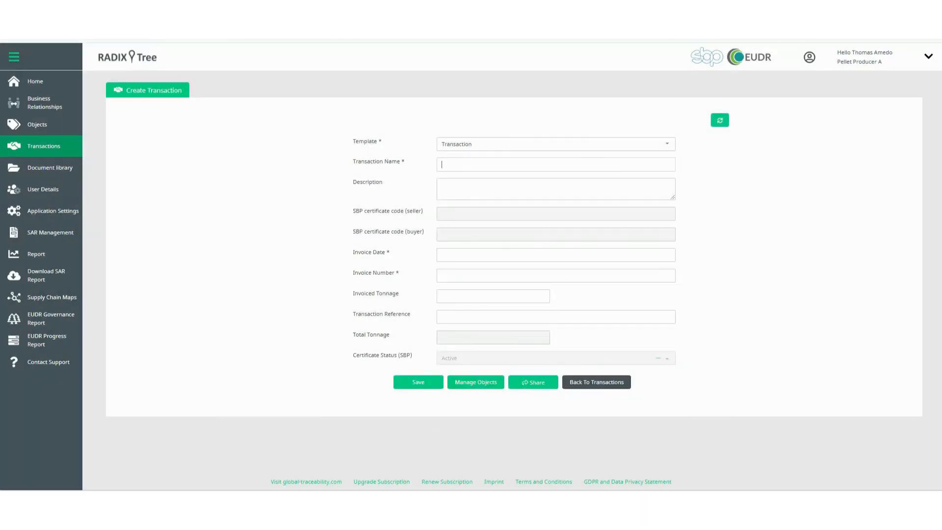
type("Demo transaction")
left_click(532, 186)
left_click(498, 254)
left_click(581, 319)
key("Tab")
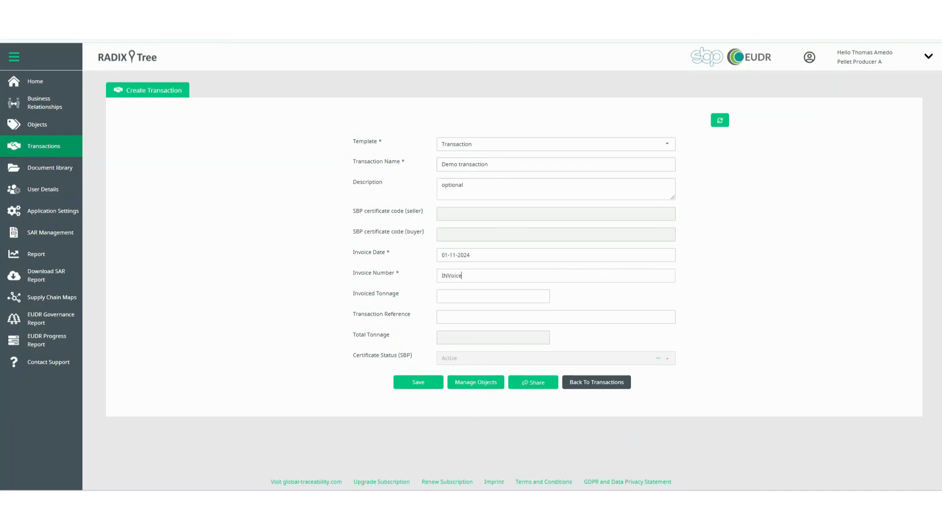
Enter "Invoices: 1, 2, 3" as the invoice number, 10000 as the invoiced tonnage and REF-123 as the transaction reference
type("INVoice")
key("BackSpace")
key("BackSpace")
key("BackSpace")
type("ices")
type("0")
type("REF-123")
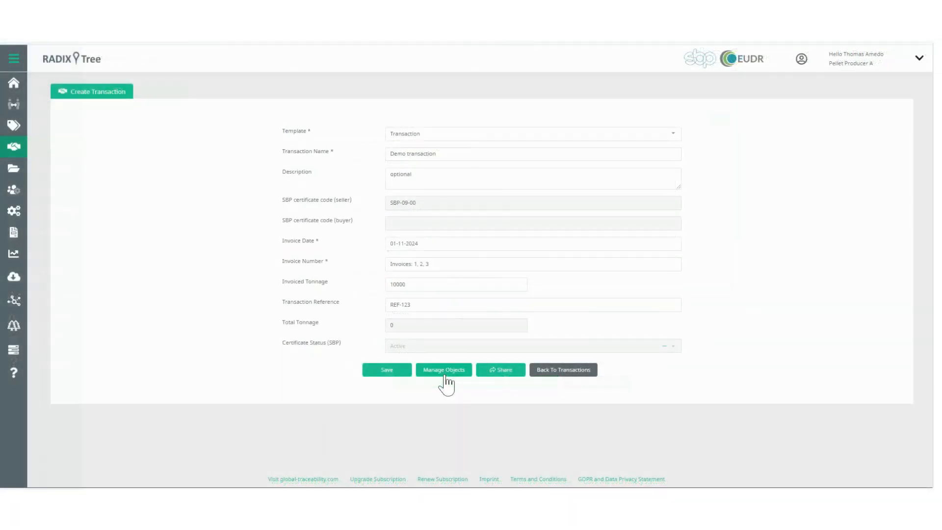
Create a Transaction Batch object for the transaction and choose SBP-00-01-00 (Factory Gate) as its SDI
left_click(446, 372)
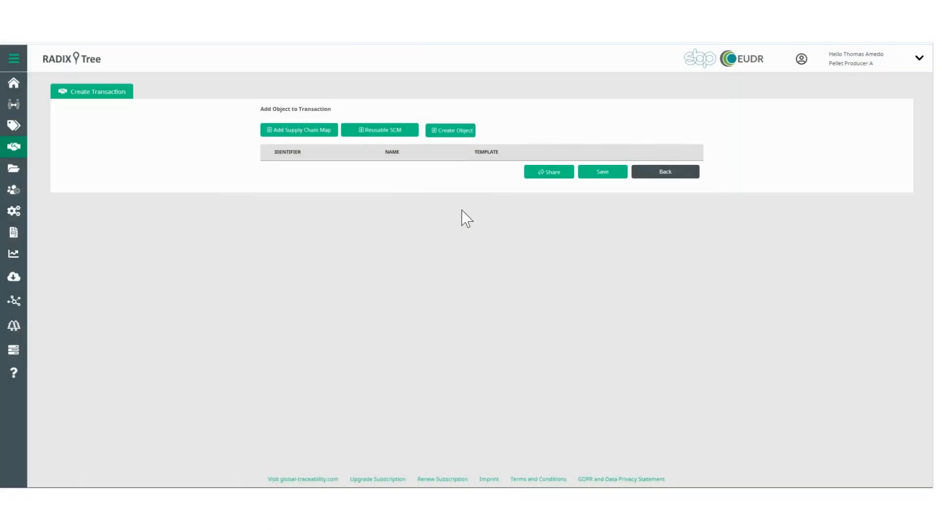
left_click(465, 131)
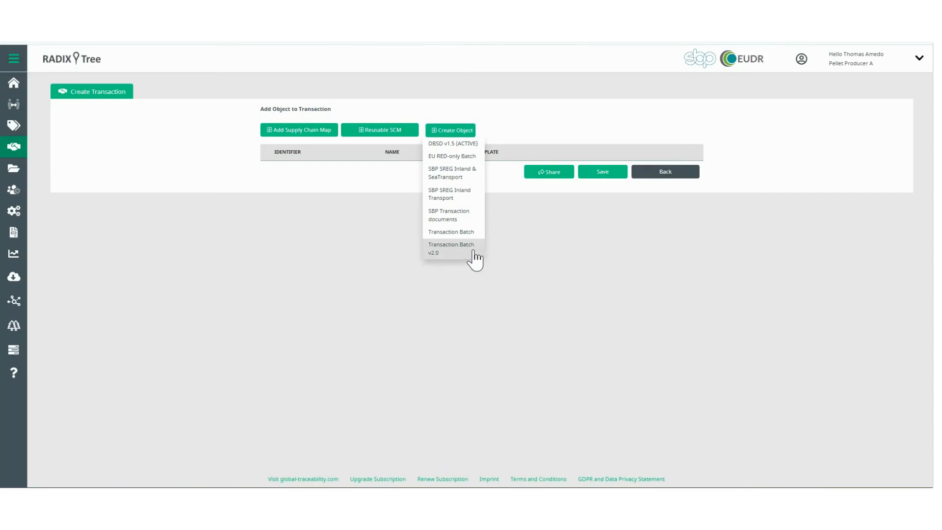
left_click(464, 248)
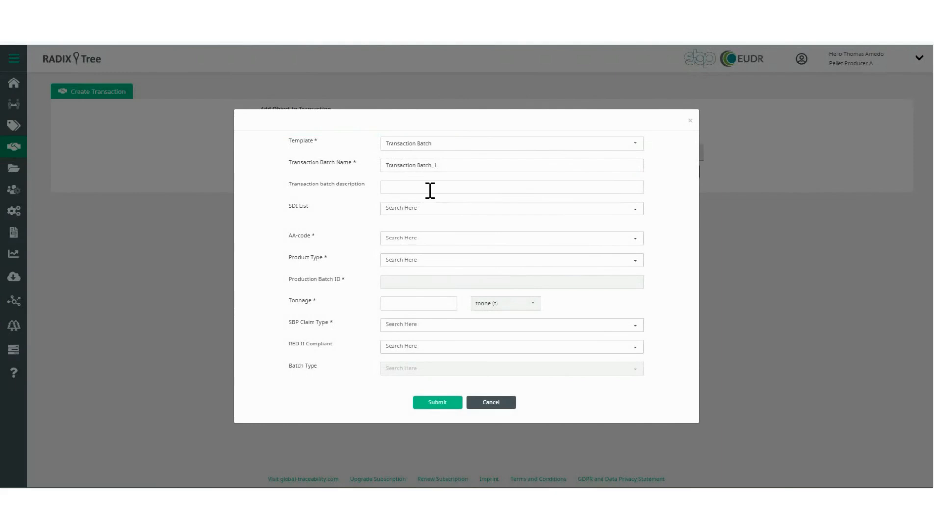
left_click(451, 207)
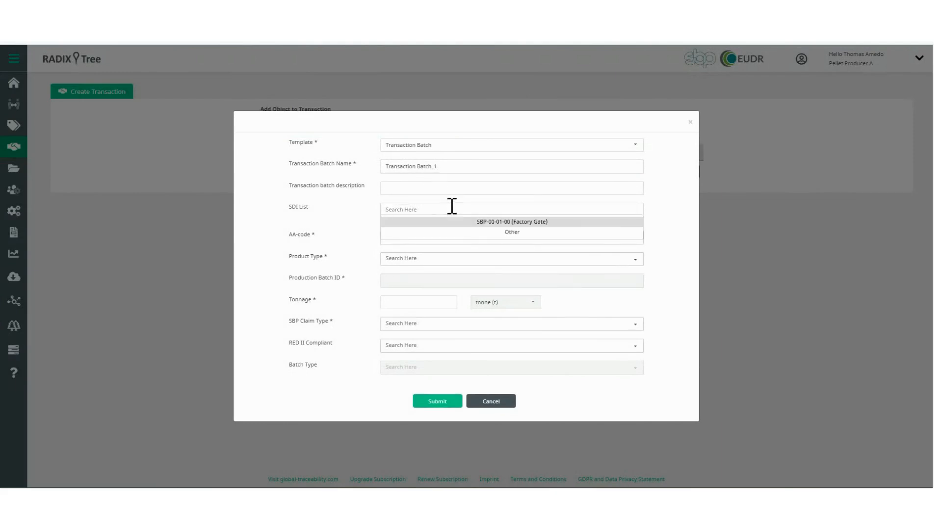
left_click(560, 222)
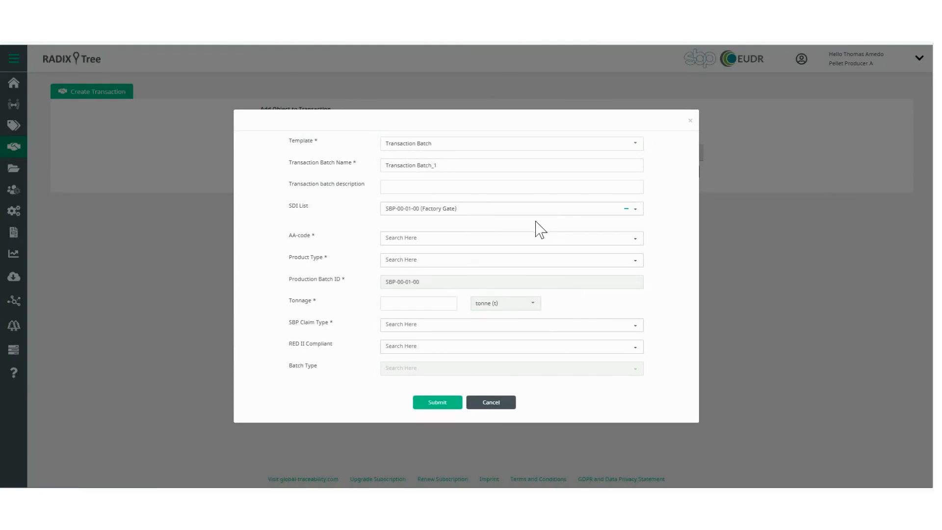
Set the batch's AA-code to 00, its product type to Pellets and its tonnage to 10000 tonnes
left_click(438, 239)
left_click(457, 248)
left_click(426, 259)
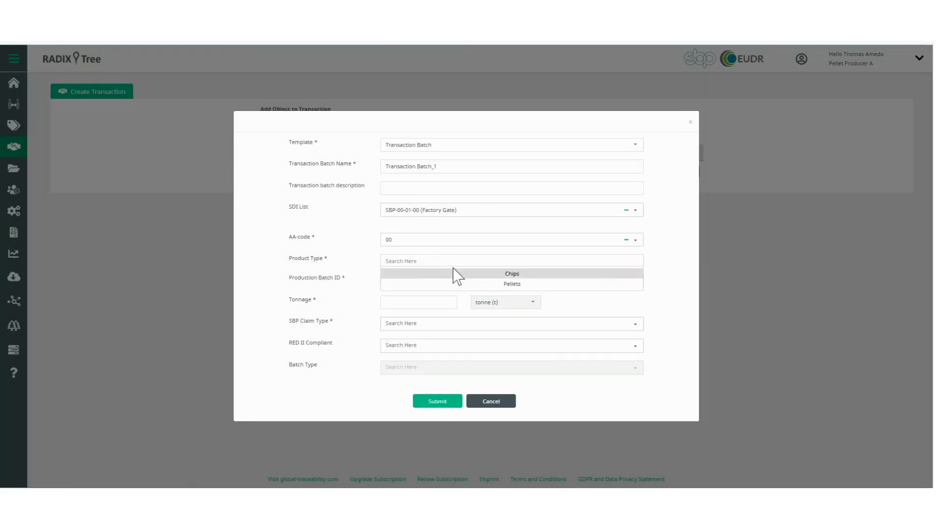
left_click(462, 282)
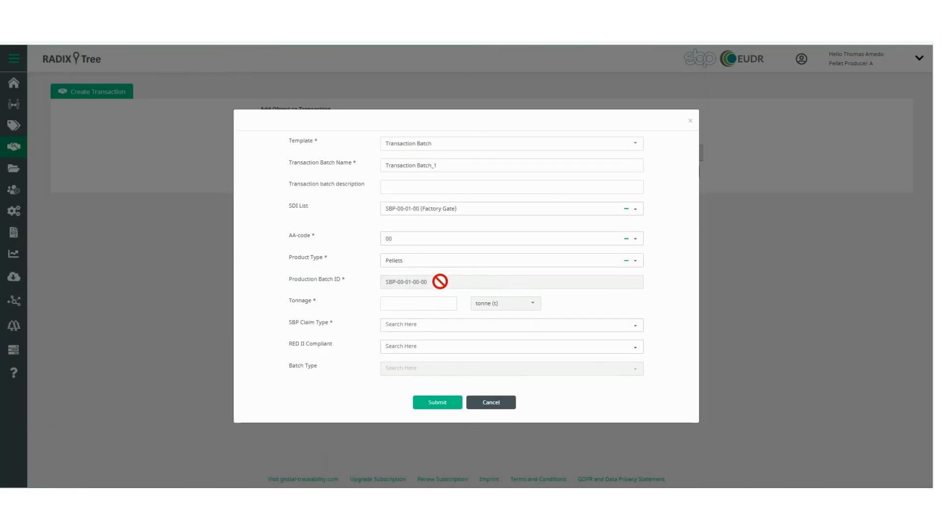
left_click(419, 305)
type("10000")
Set the batch's SBP claim type to Compliant and RED II Compliant to No, and submit the batch
left_click(416, 324)
left_click(461, 335)
left_click(424, 347)
left_click(476, 370)
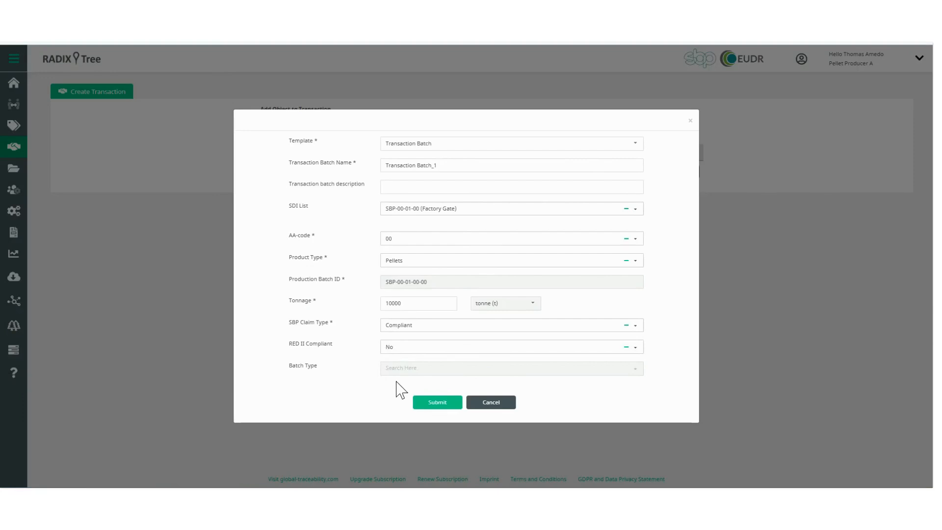
left_click(448, 405)
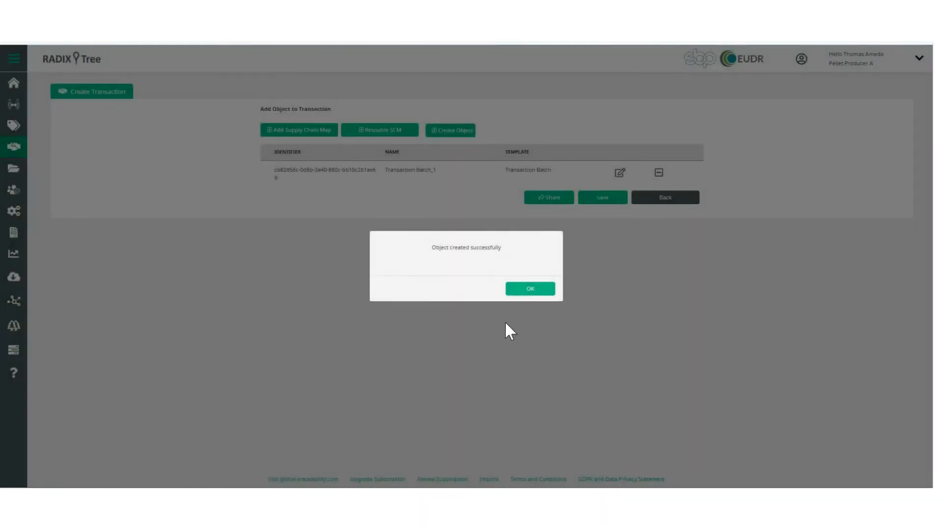
left_click(521, 290)
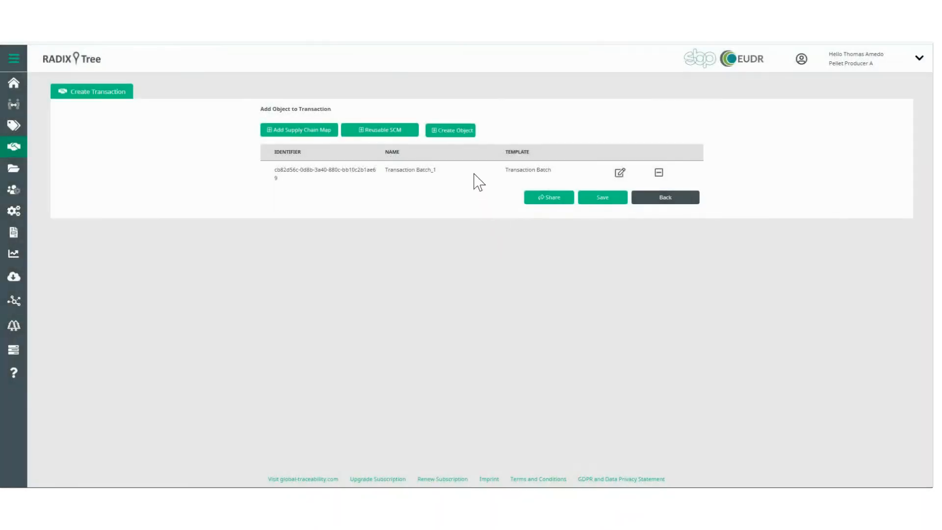
Start a Transaction Batch v2.0 object and try its market-specific status options, leaving only RED II Compliant selected
left_click(473, 135)
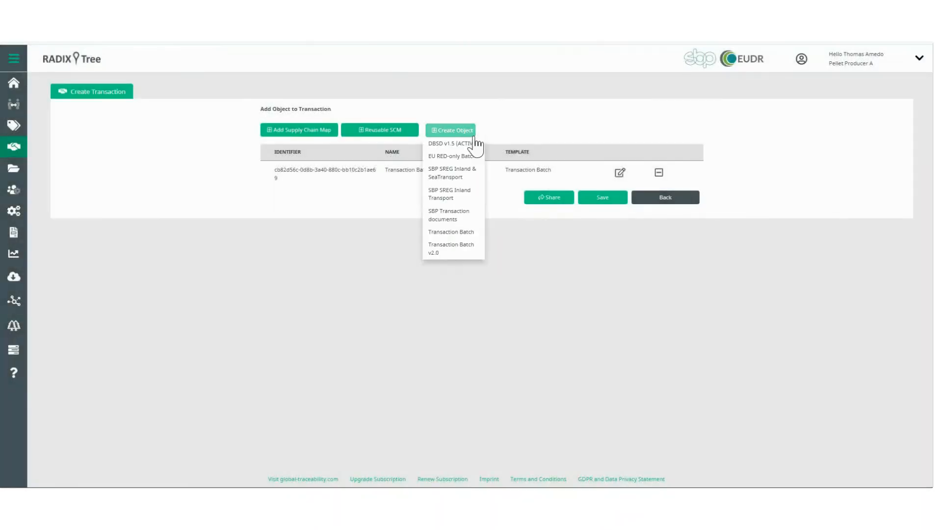
left_click(465, 249)
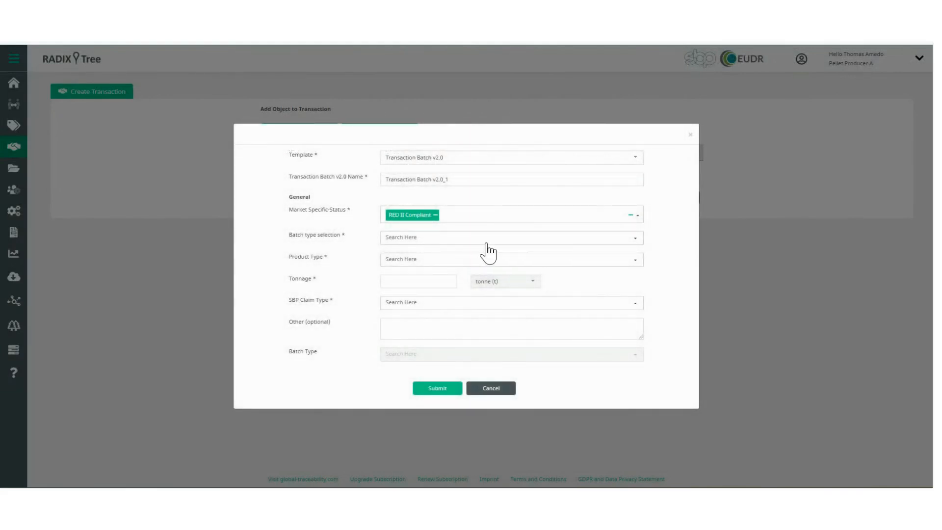
left_click(641, 217)
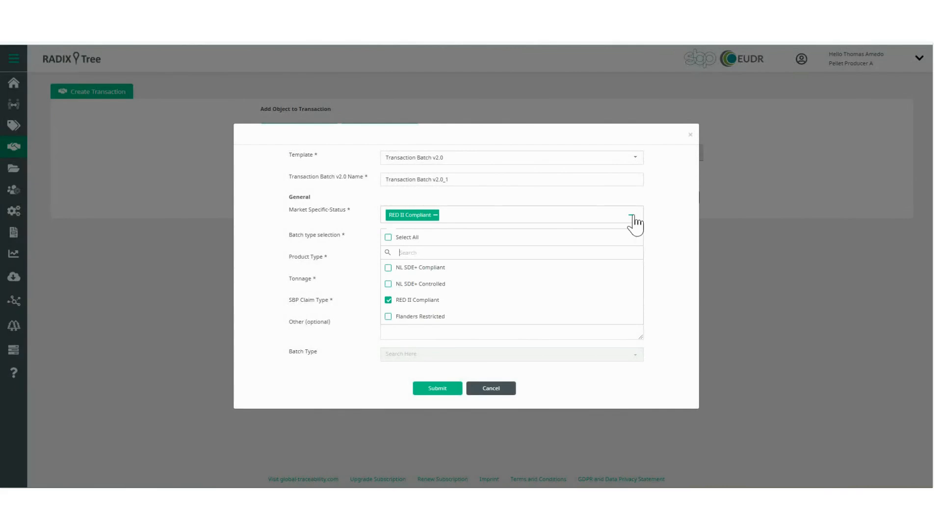
left_click(388, 268)
left_click(389, 272)
left_click(388, 283)
left_click(637, 217)
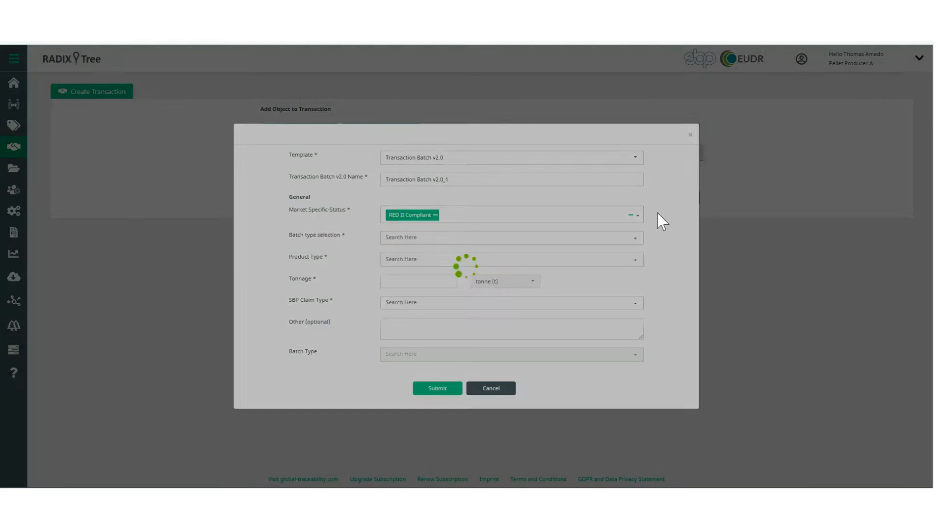
Set the batch type to Produced by your organisation, reporting period ID 01, product group 10(Forest) and DTR ID 01(Factory gate)
left_click(447, 238)
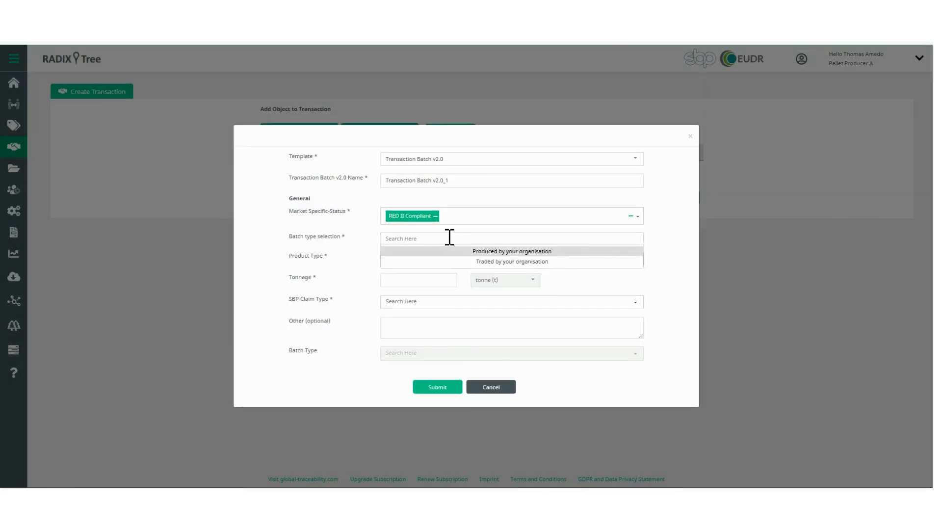
left_click(575, 260)
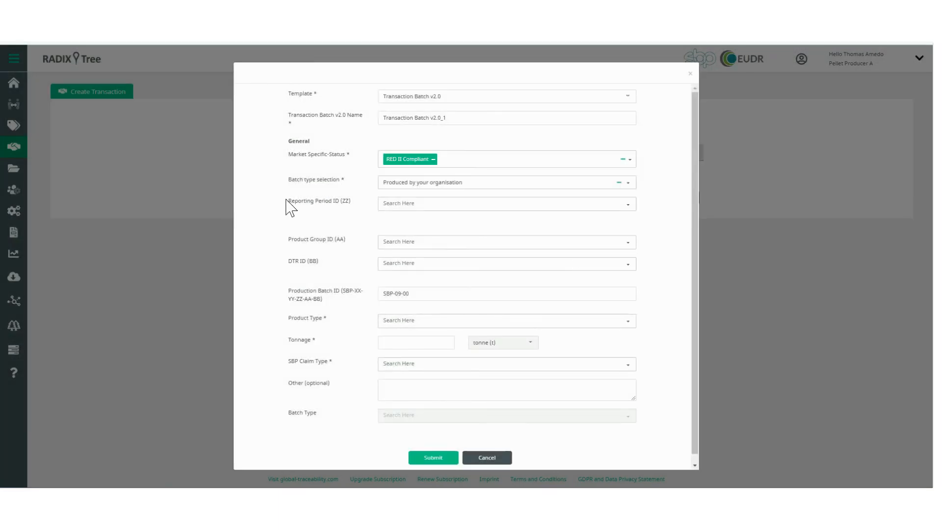
left_click(406, 204)
left_click(445, 216)
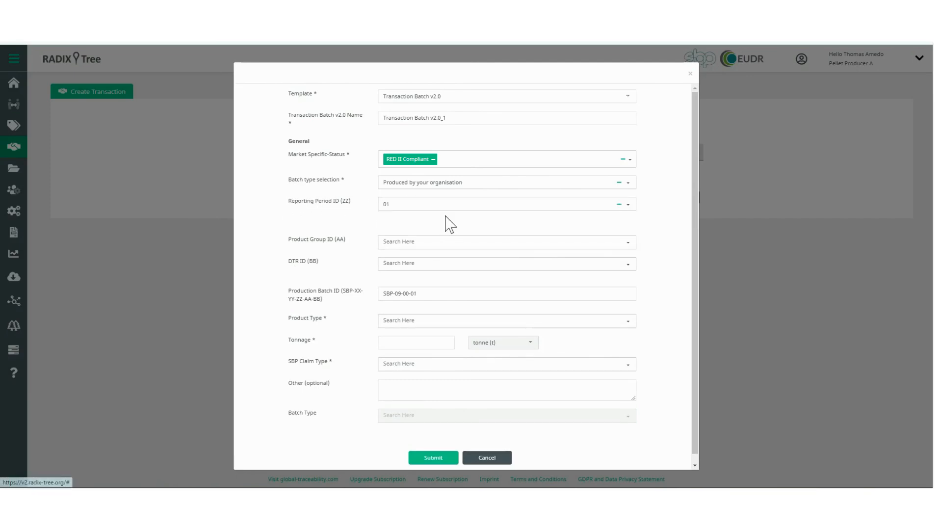
left_click(428, 240)
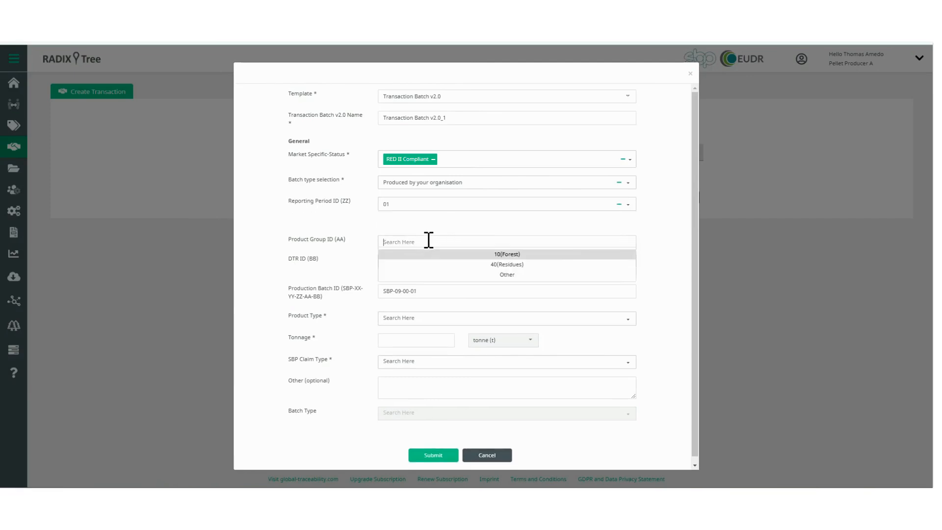
left_click(507, 255)
left_click(437, 265)
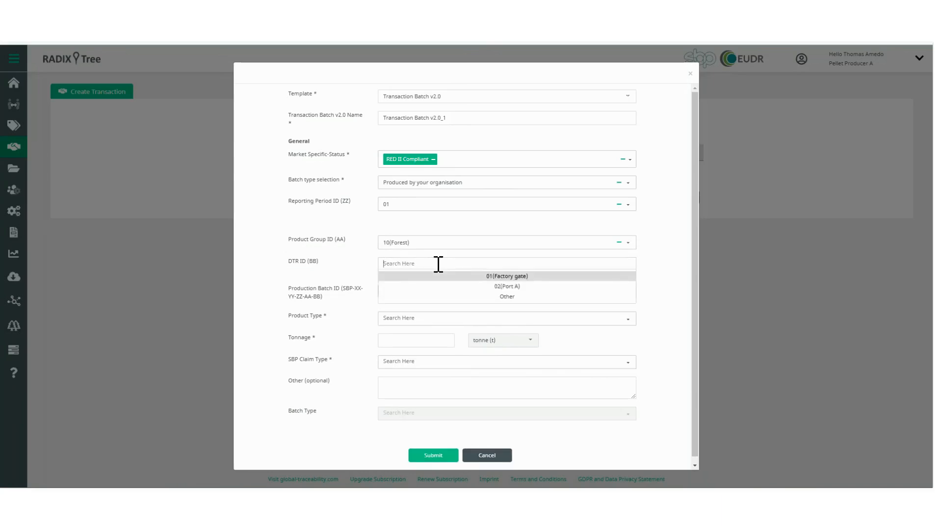
left_click(474, 276)
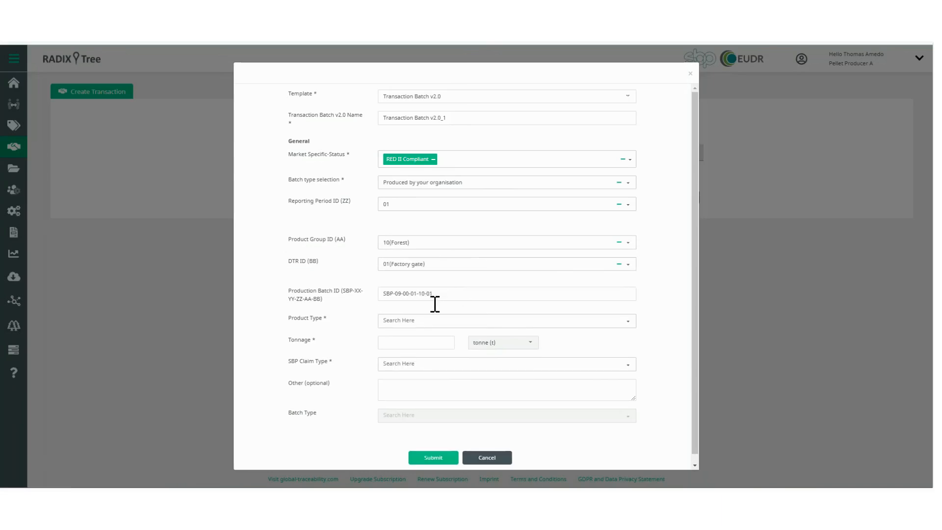
Set the v2.0 batch's product type to Chips and tonnage to 10000 tonnes, and open the SBP claim type options
left_click(425, 321)
left_click(449, 331)
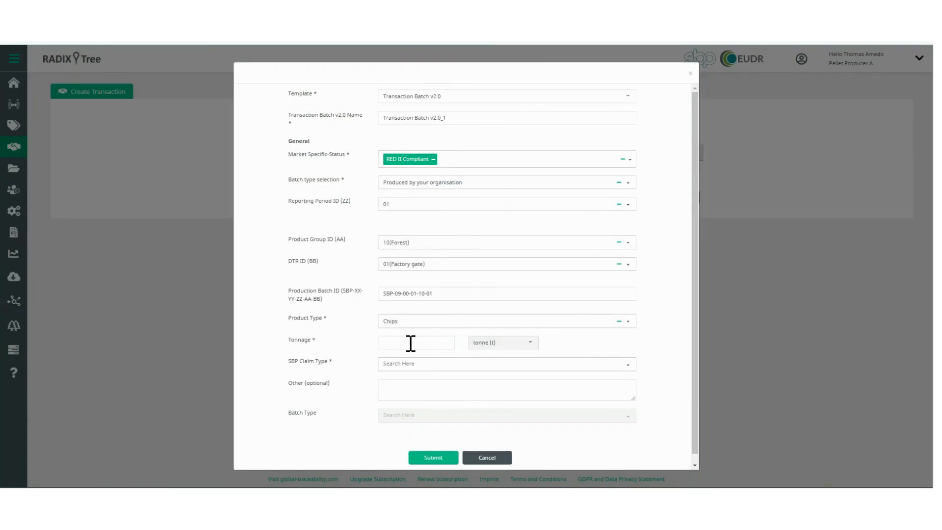
left_click(408, 344)
type("10000")
left_click(406, 365)
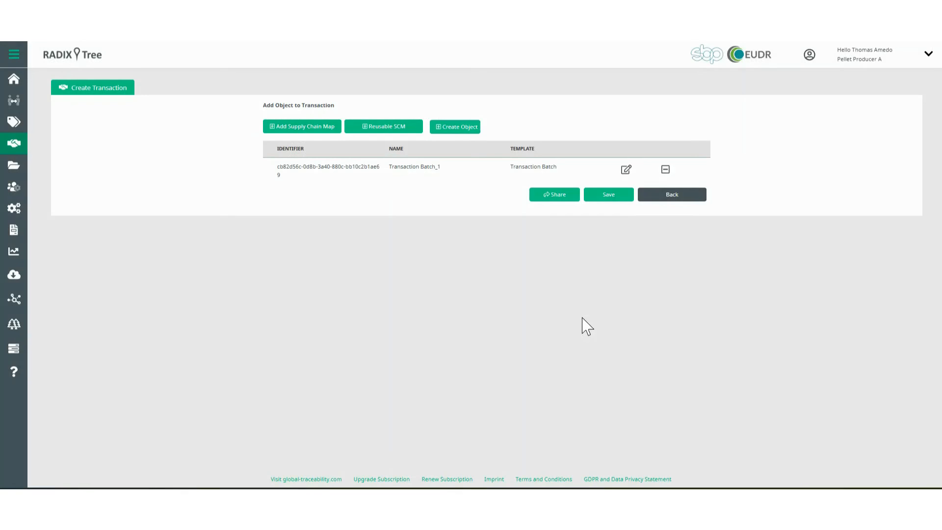
Share the demo transaction with Biomass Producer 1, searching for the recipient with "biomass", and confirm the sharing
left_click(563, 199)
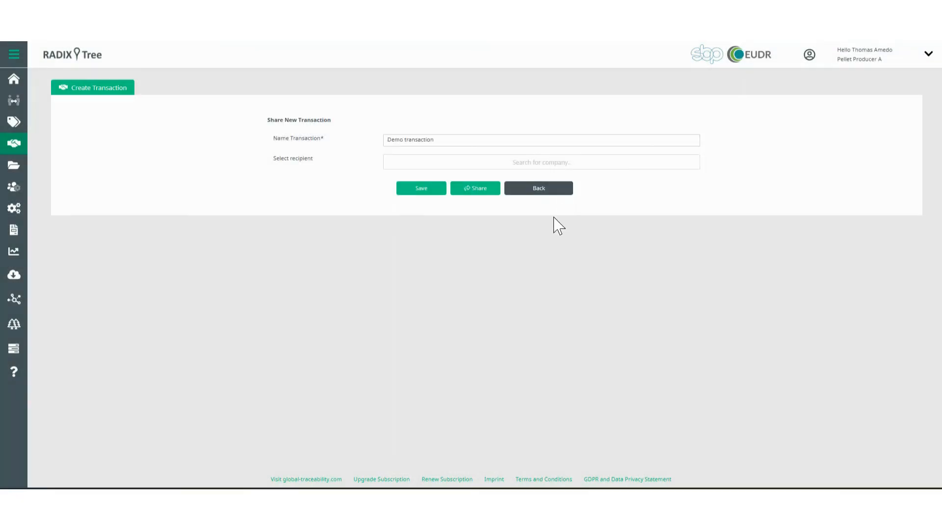
left_click(517, 157)
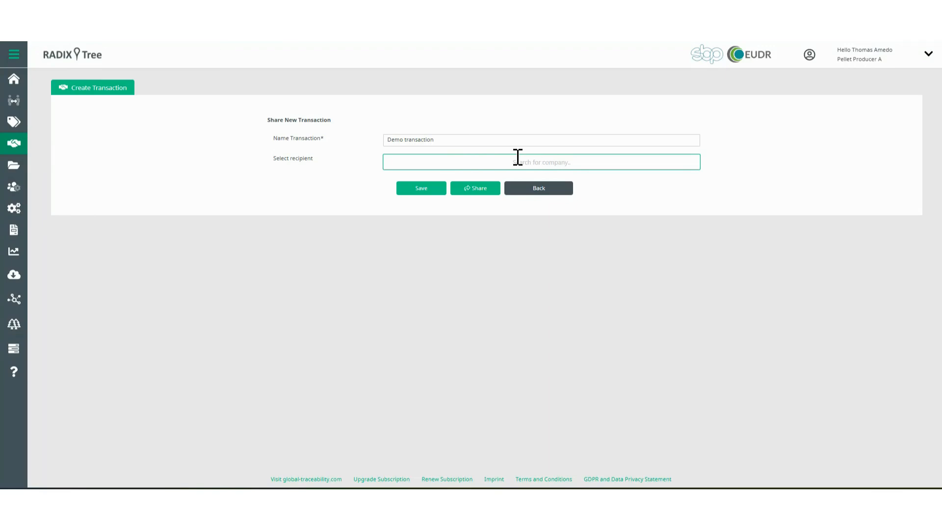
type("biomass")
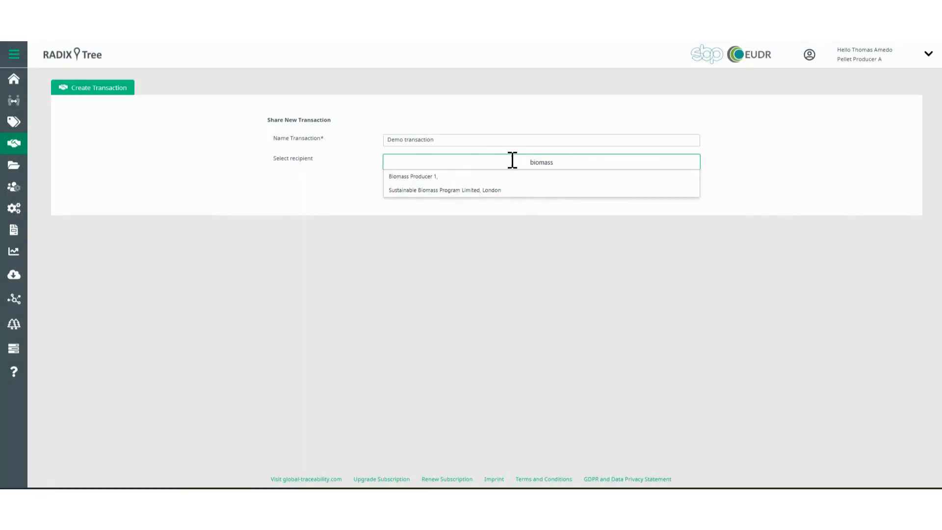
left_click(467, 177)
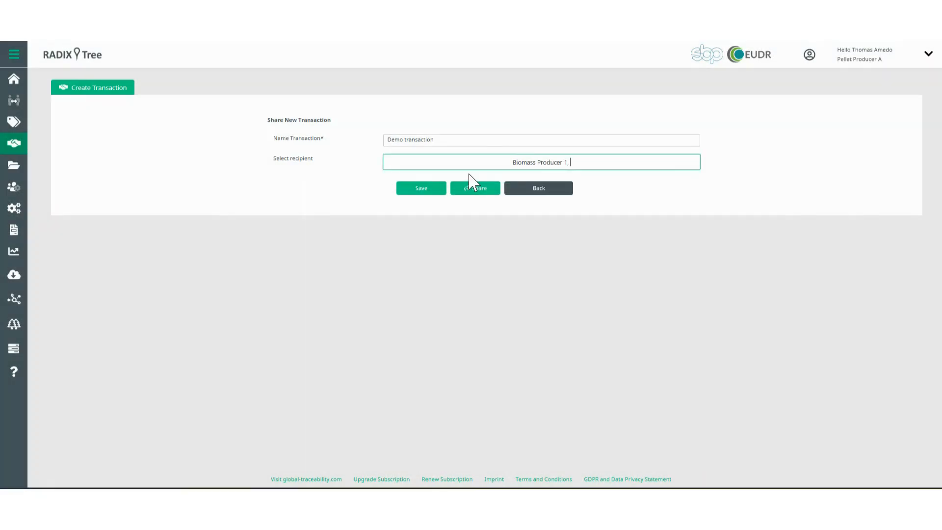
left_click(478, 190)
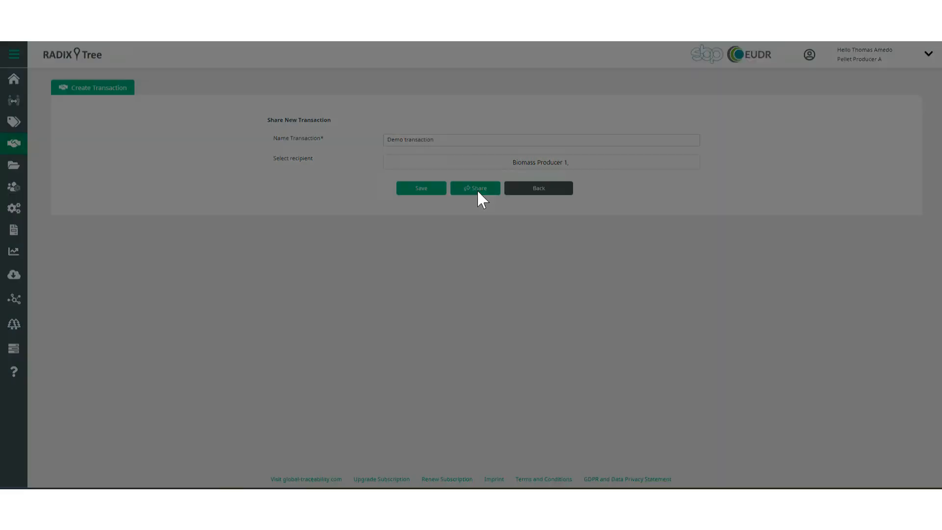
left_click(533, 287)
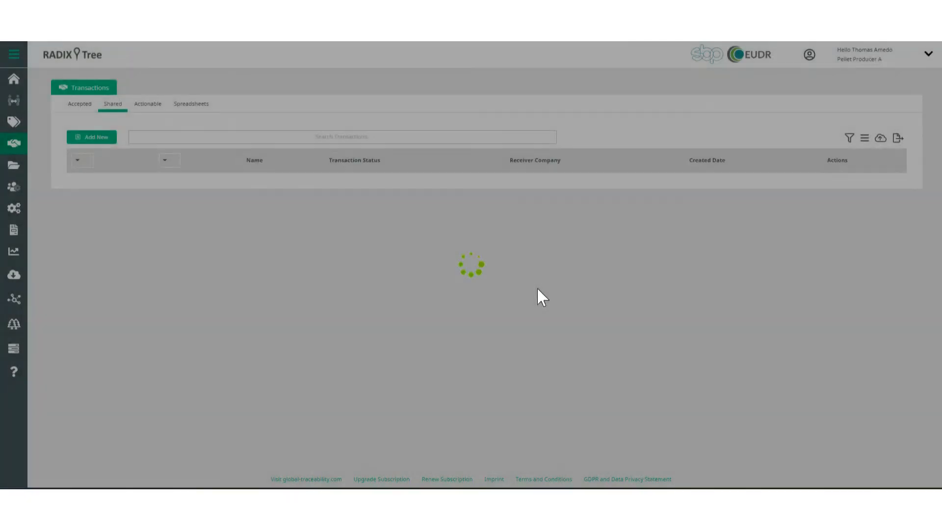